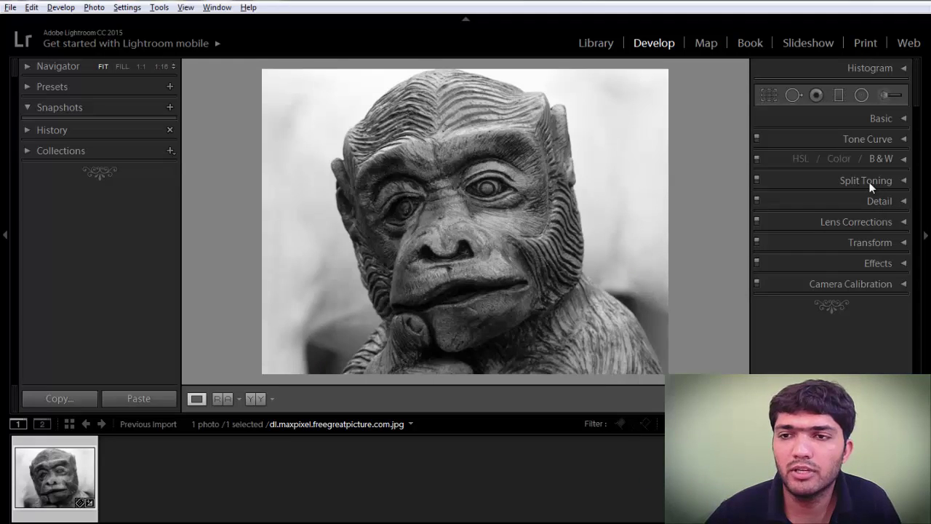
- Expand the Split Toning panel for the black-and-white monkey statue photo
click(869, 182)
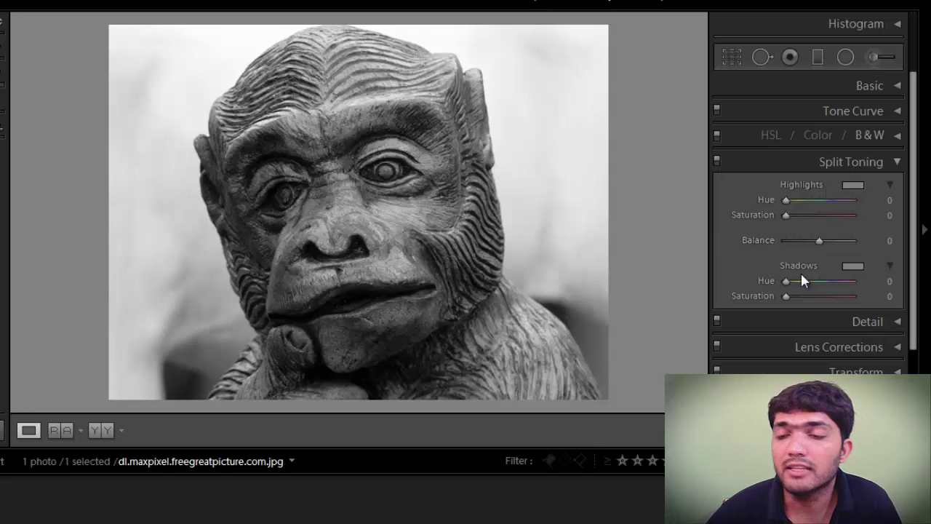
- Tint the shadows red with Shadows hue 0 and saturation 88
click(854, 267)
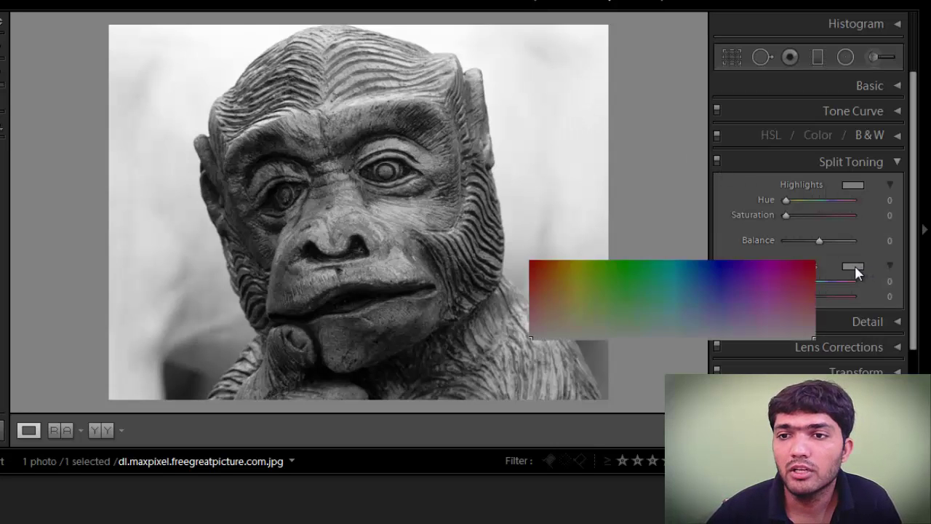
mouse_move(593, 269)
mouse_down()
mouse_move(515, 249)
mouse_move(526, 270)
mouse_up()
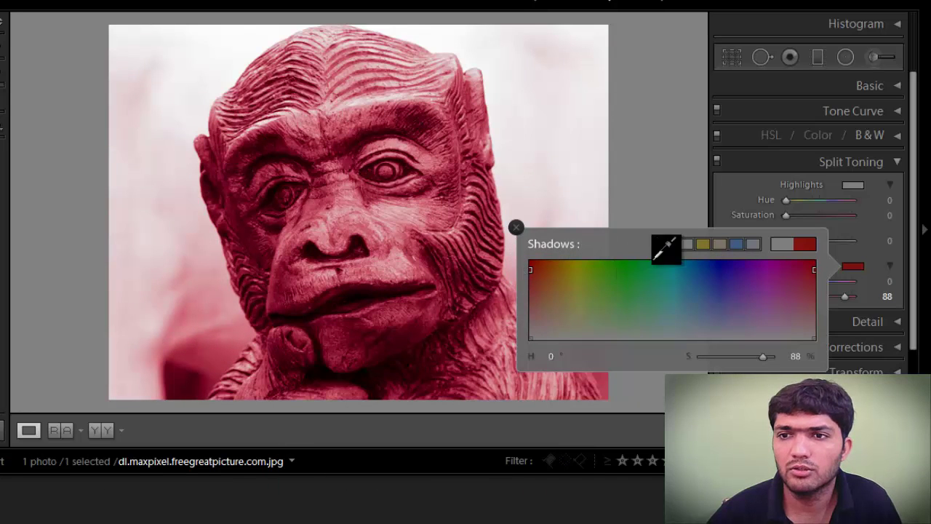
click(718, 197)
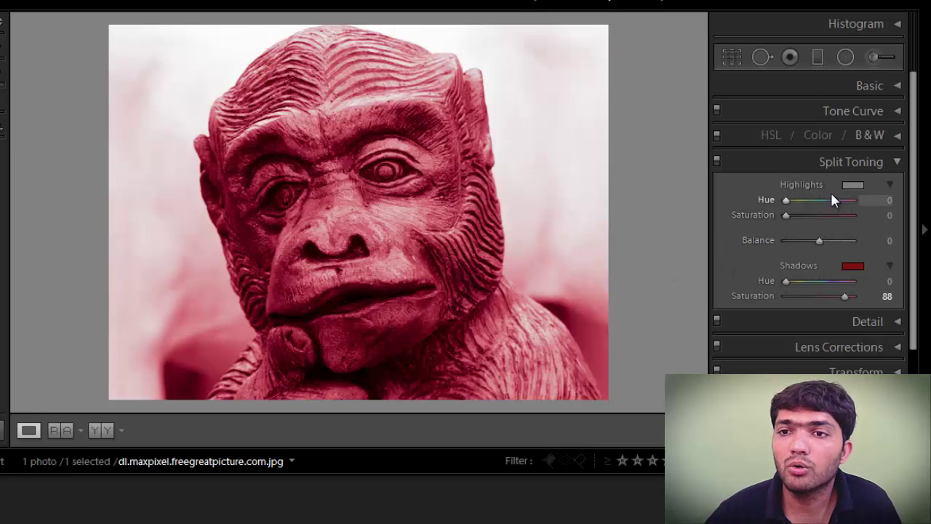
- Try several highlight colours, settling on pale cyan-blue at hue 199, saturation 40
click(853, 185)
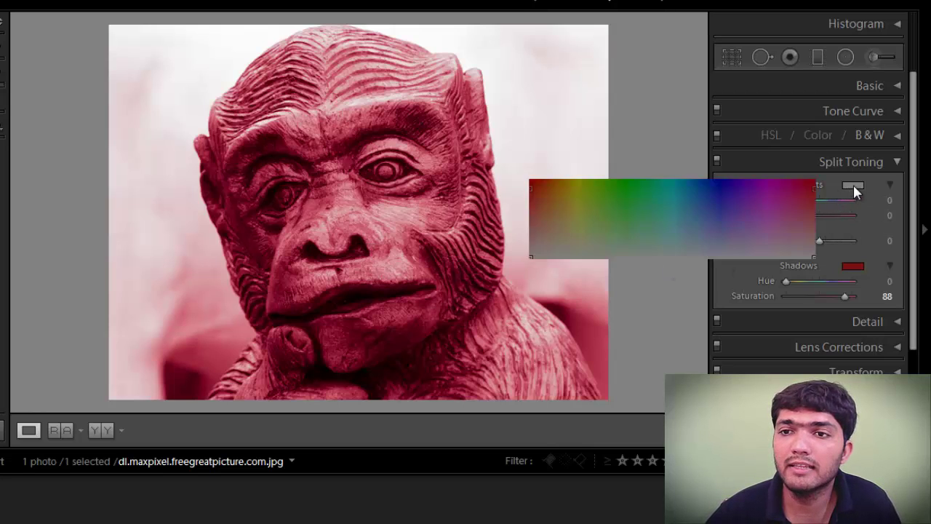
click(696, 191)
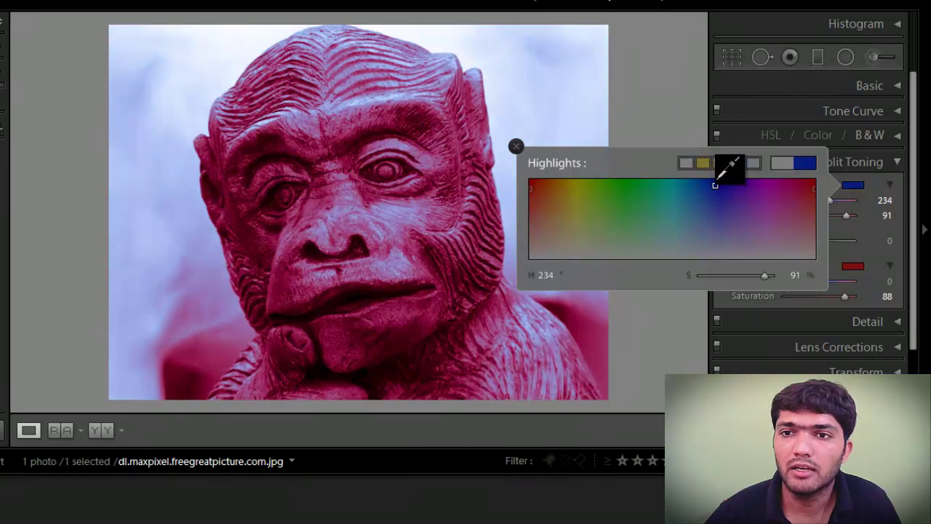
mouse_move(695, 190)
mouse_down()
mouse_move(693, 226)
mouse_move(701, 207)
mouse_up()
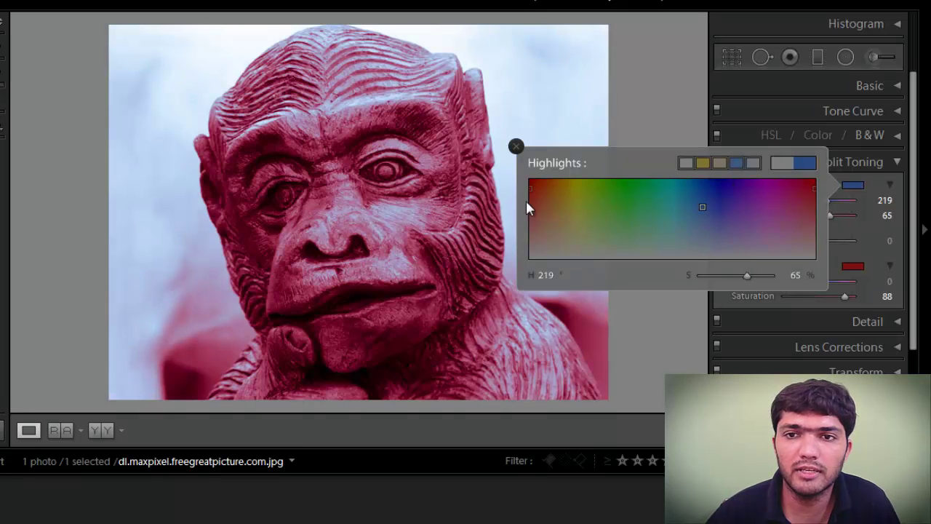
click(574, 194)
mouse_move(574, 194)
mouse_down()
mouse_move(662, 208)
mouse_move(686, 226)
mouse_up()
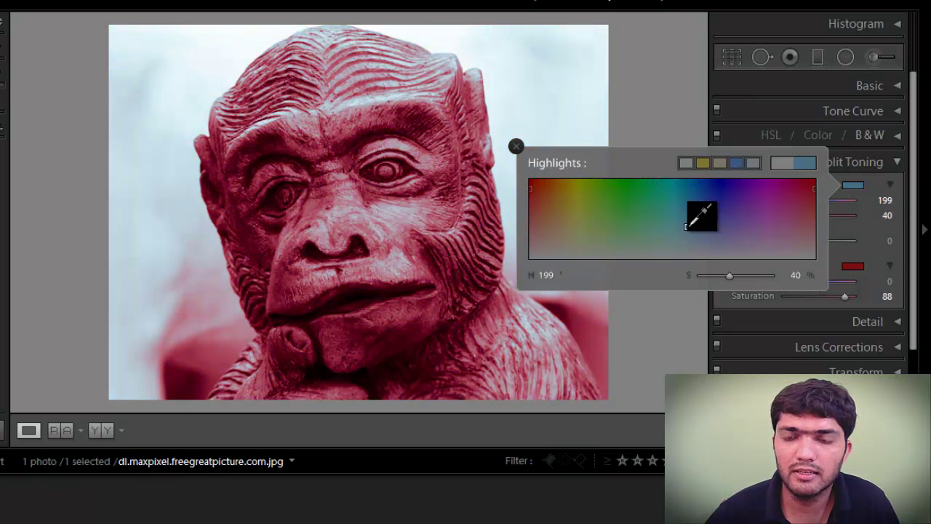
click(679, 111)
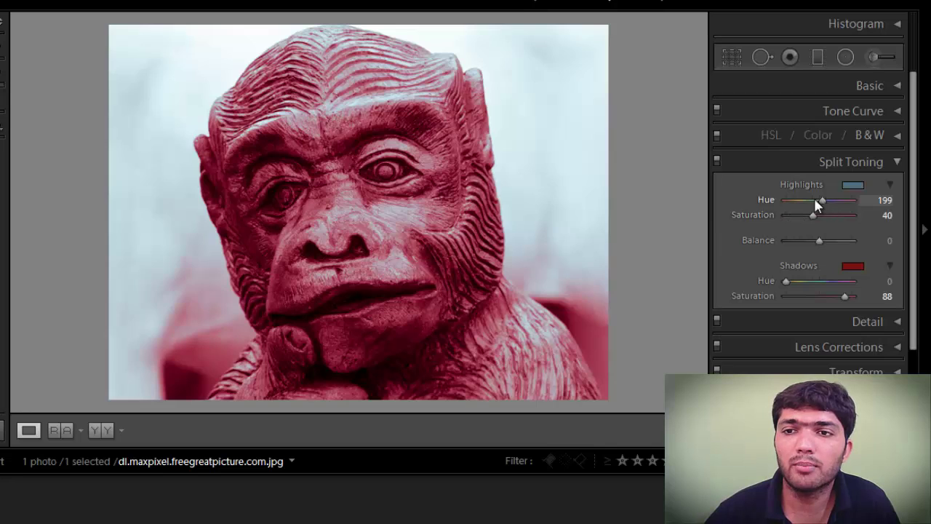
- Set Highlights hue to 137 (green) and saturation to 62; Shadows saturation ends at 87
drag(824, 203, 810, 195)
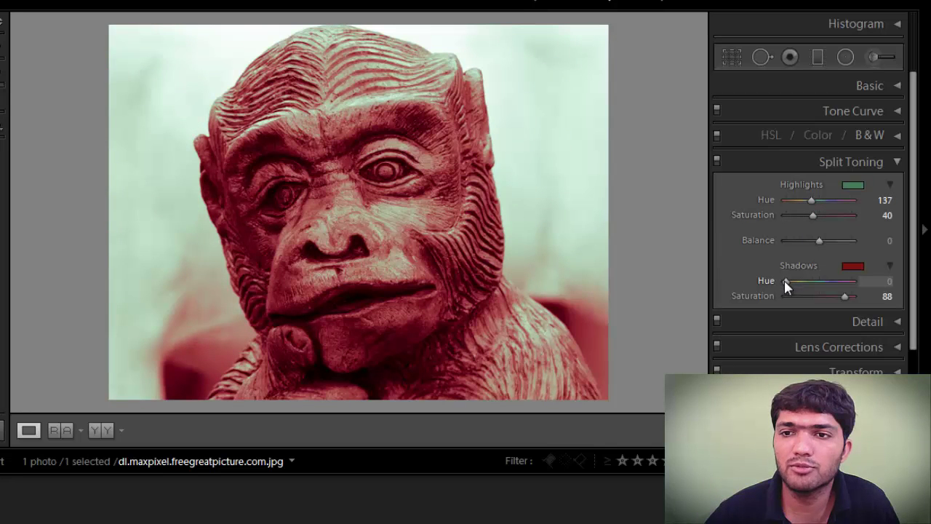
mouse_move(784, 281)
mouse_down()
mouse_move(834, 282)
mouse_move(772, 282)
mouse_up()
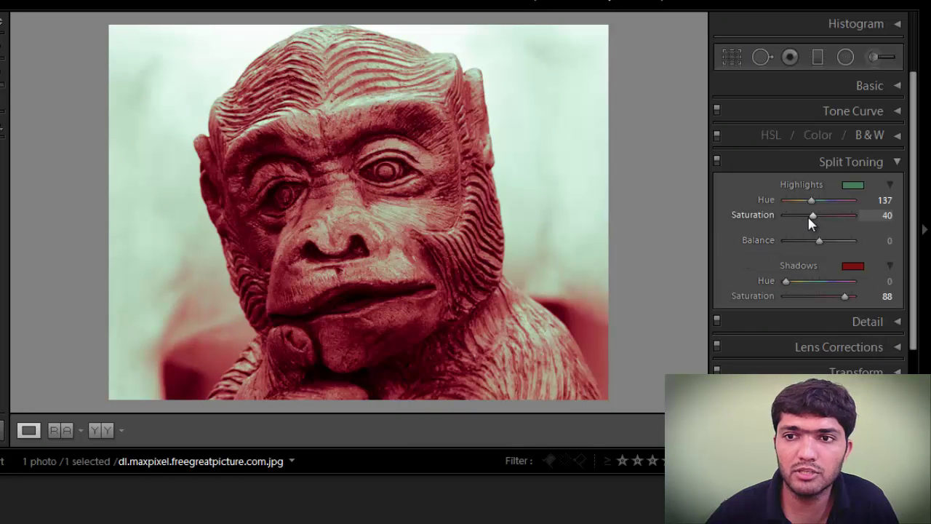
mouse_move(814, 215)
mouse_down()
mouse_move(842, 214)
mouse_move(816, 227)
mouse_move(791, 224)
mouse_move(828, 216)
mouse_up()
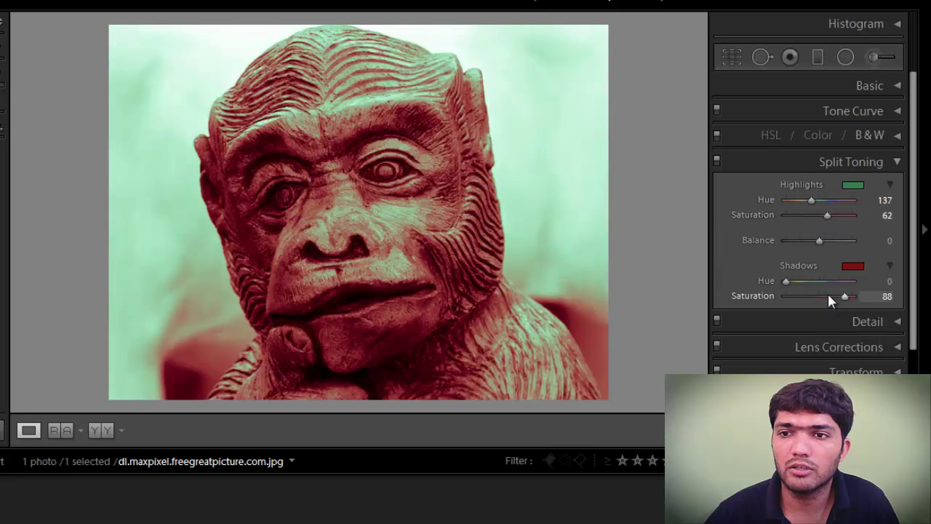
mouse_move(829, 294)
mouse_down()
mouse_move(819, 296)
mouse_move(844, 301)
mouse_up()
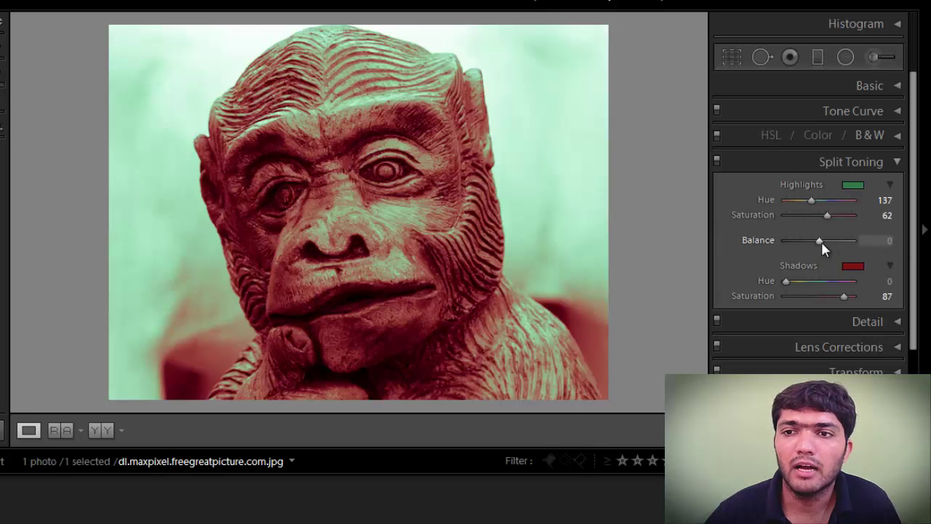
- Set Balance to +12, Highlights saturation to 38 and Shadows saturation to 61
drag(820, 241, 850, 237)
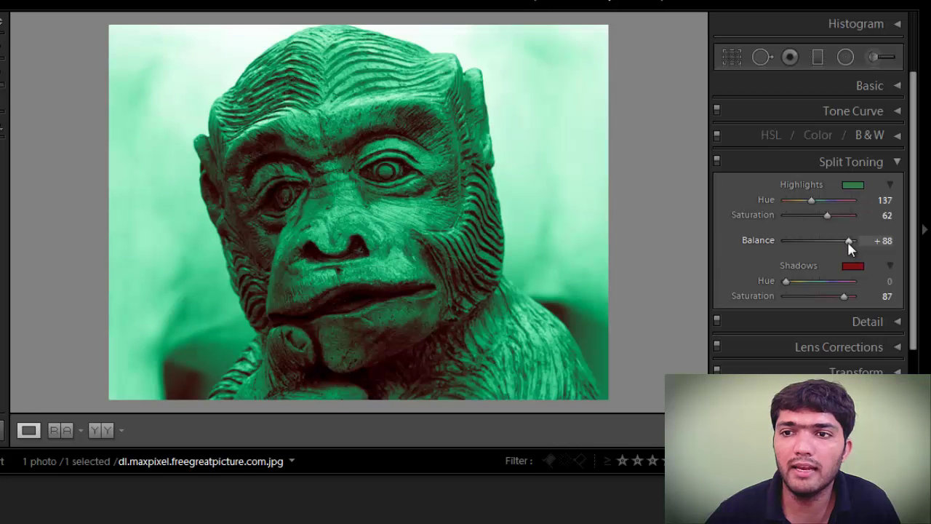
mouse_move(852, 241)
mouse_down()
mouse_move(779, 239)
mouse_move(837, 240)
mouse_move(821, 240)
mouse_move(827, 248)
mouse_up()
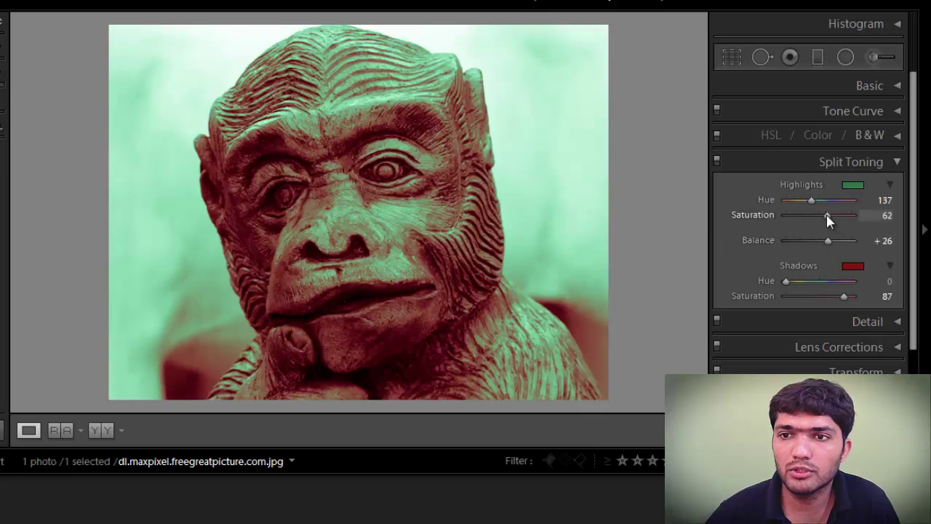
mouse_move(826, 215)
mouse_down()
mouse_move(804, 220)
mouse_move(811, 222)
mouse_up()
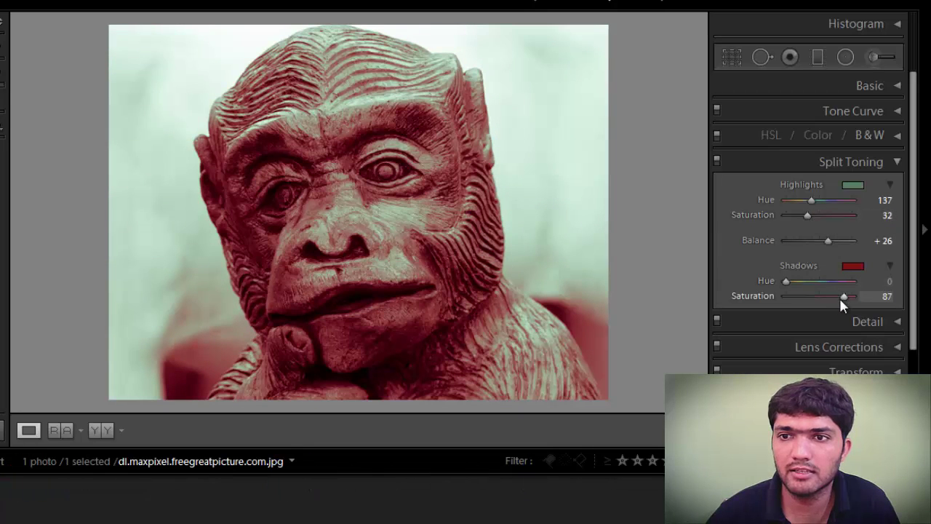
drag(828, 297, 826, 297)
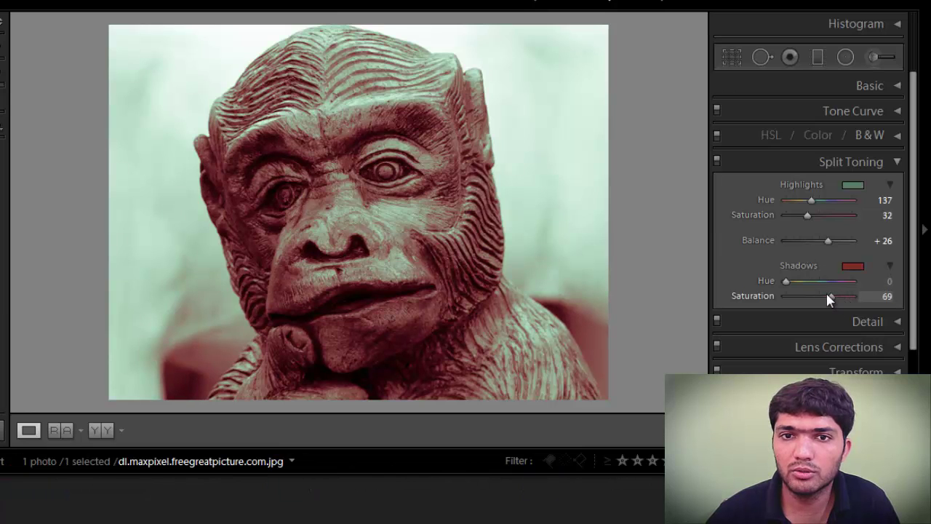
drag(827, 240, 803, 211)
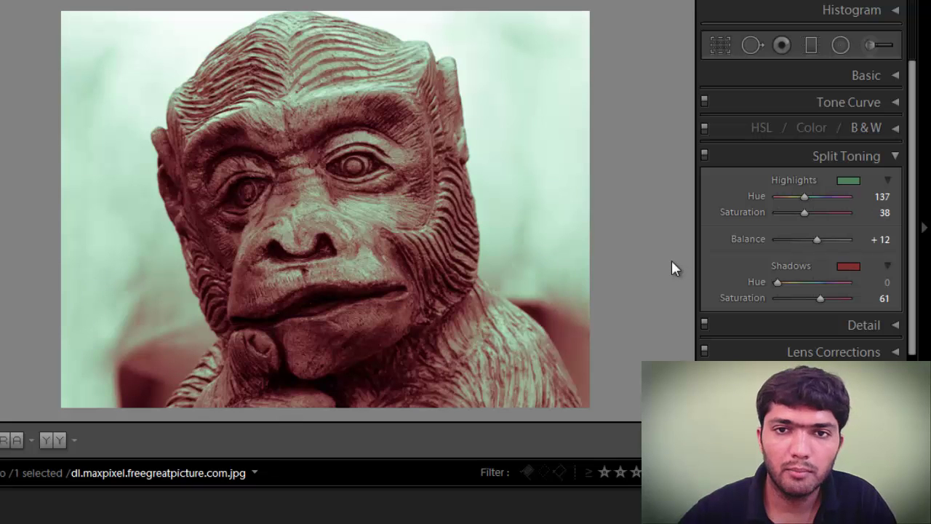
key(backslash)
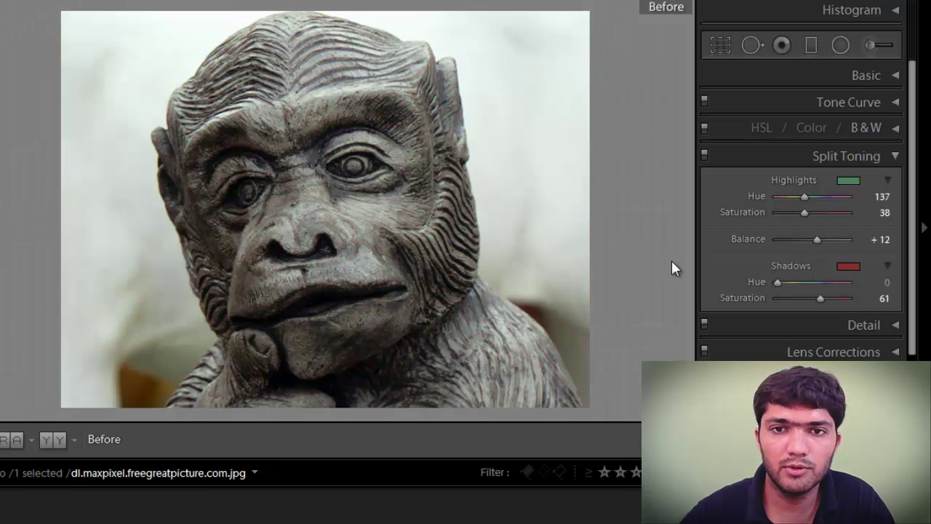
key(backslash)
key(backslash)
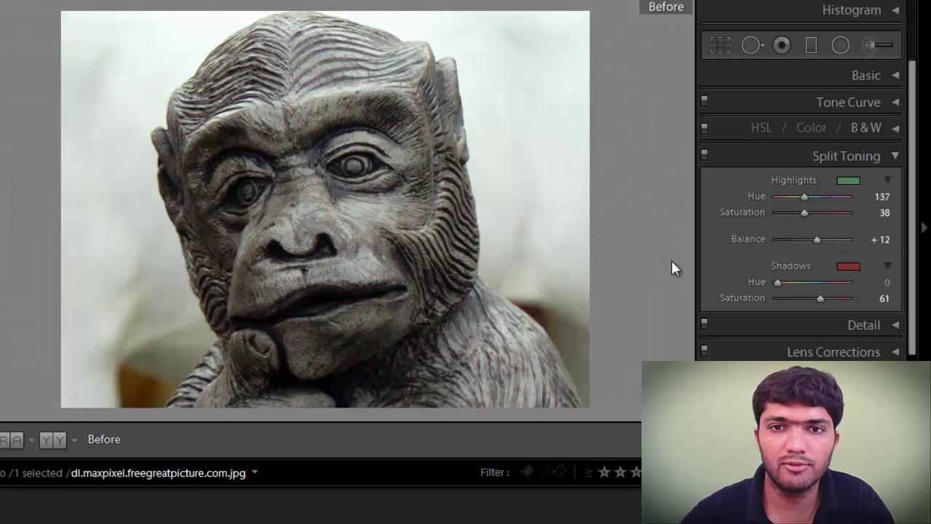
key(backslash)
key(backslash)
key(backslash)
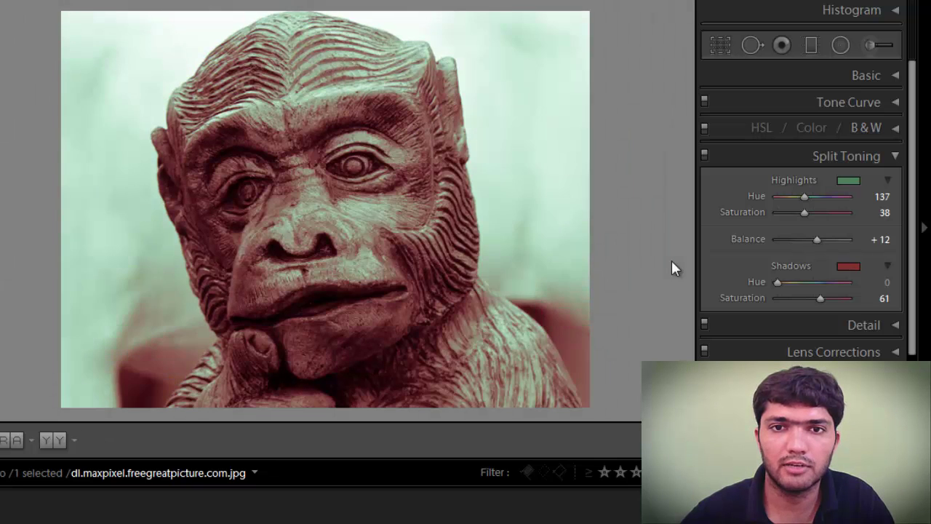
key(backslash)
key(backslash)
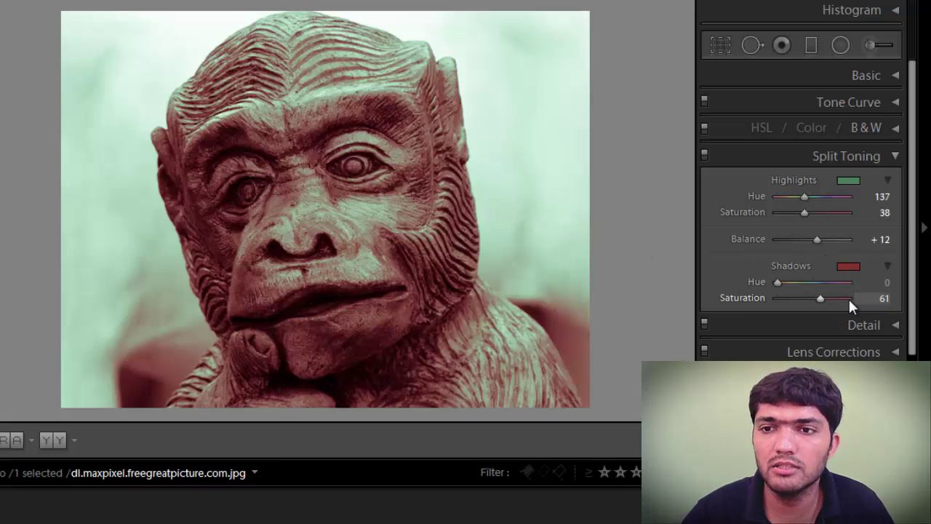
- Change the shadow tint to purple (hue 323, saturation 46), then return to the Library
click(843, 265)
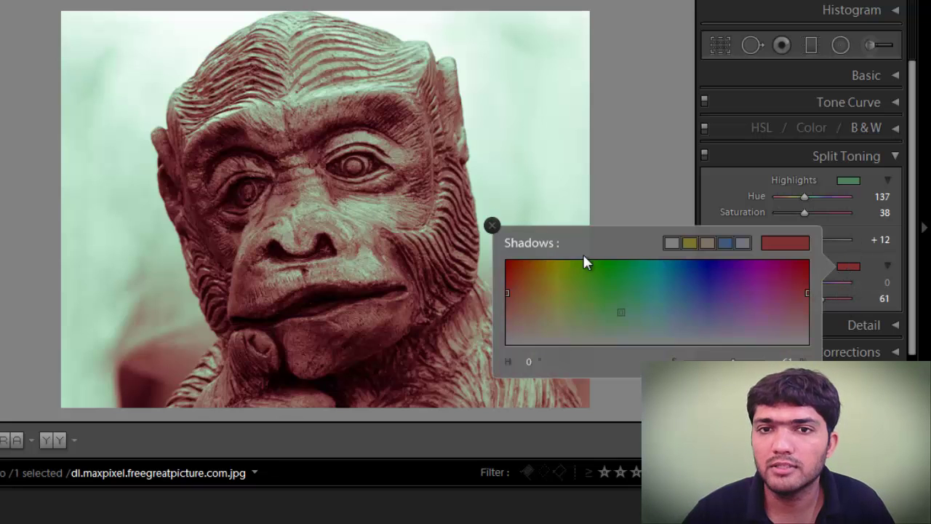
mouse_move(757, 278)
mouse_down()
mouse_move(752, 300)
mouse_move(784, 286)
mouse_move(568, 316)
mouse_move(584, 329)
mouse_move(521, 332)
mouse_move(544, 298)
mouse_move(566, 310)
mouse_move(751, 318)
mouse_up()
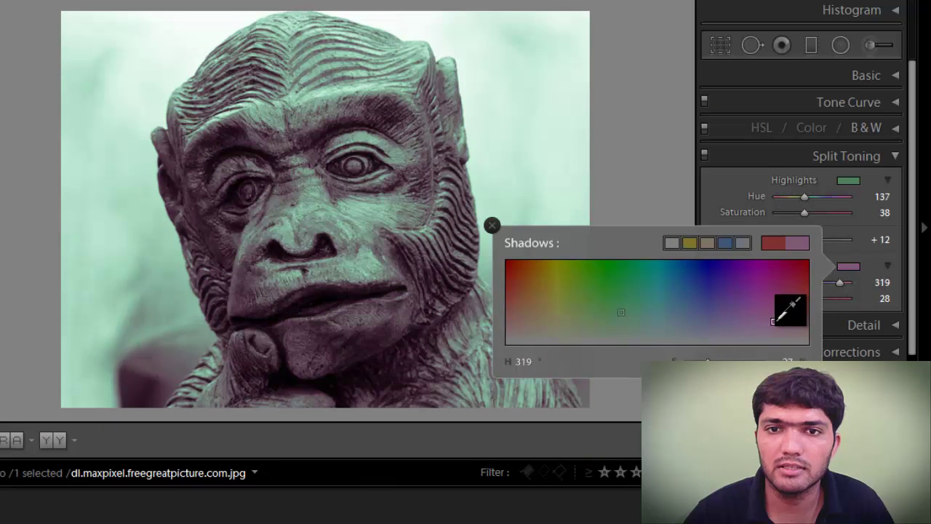
drag(773, 296, 791, 293)
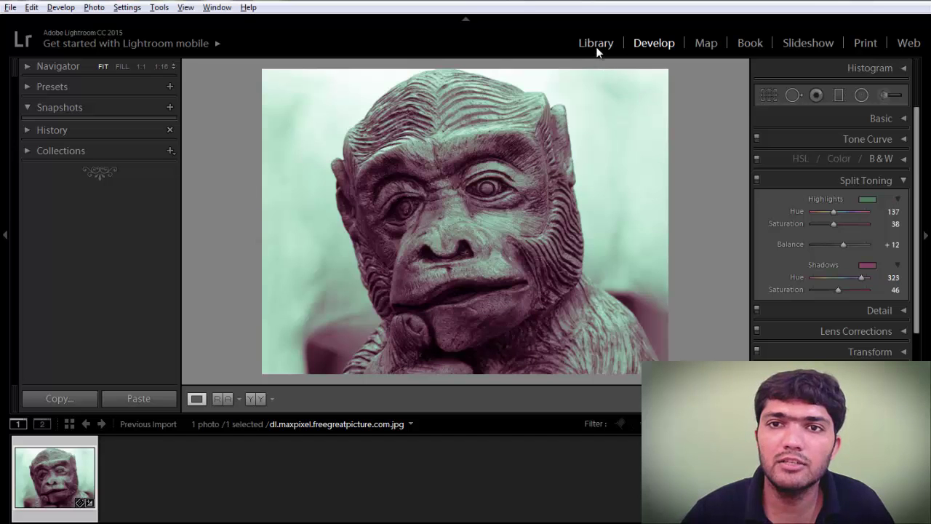
click(596, 45)
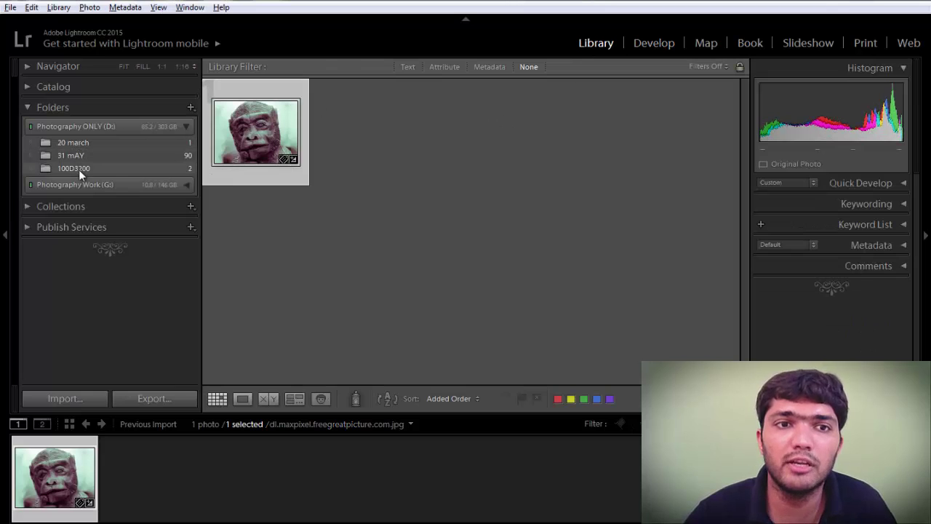
- Open the girl's portrait from Photo view photos and tint its shadows pink (hue 313, saturation 45)
click(64, 185)
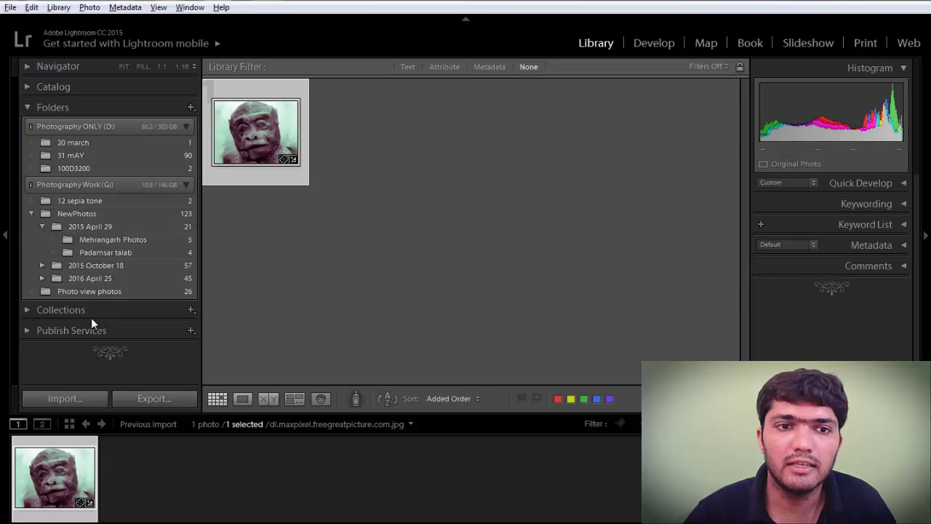
click(80, 291)
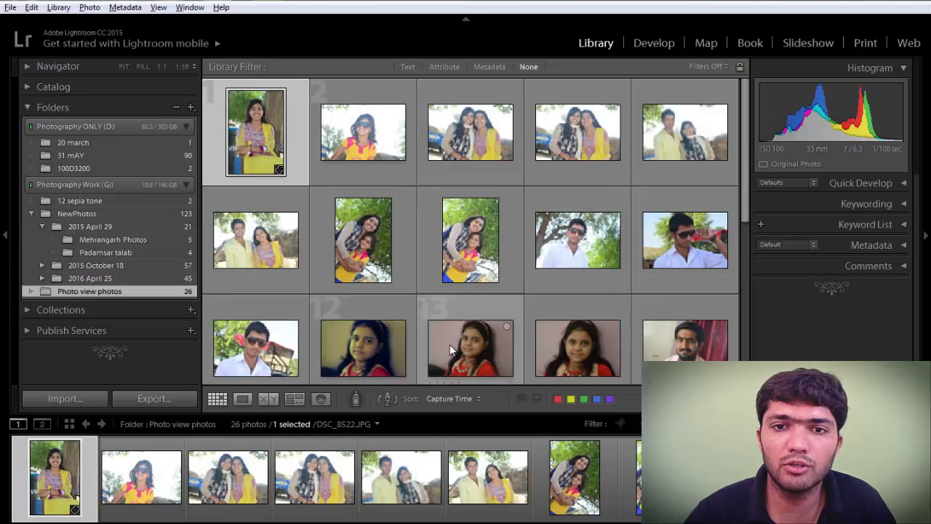
click(449, 345)
key(d)
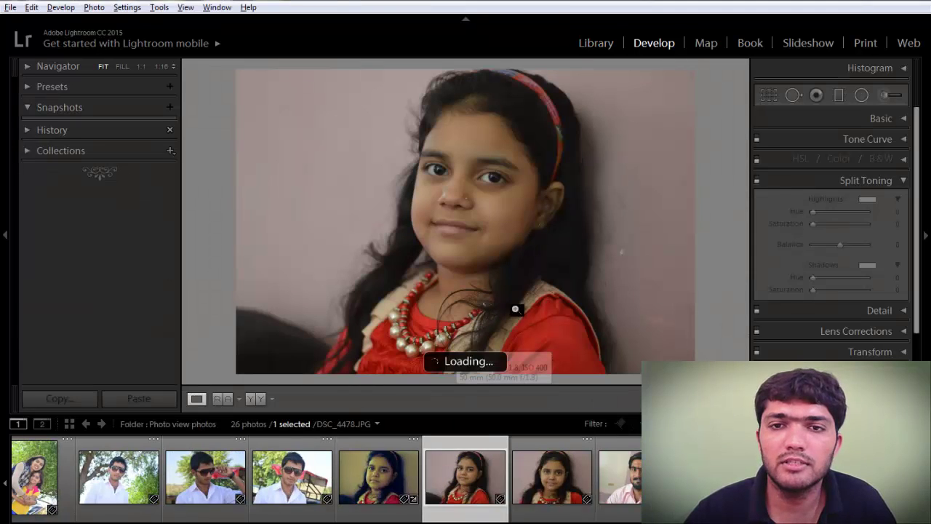
click(866, 265)
click(806, 291)
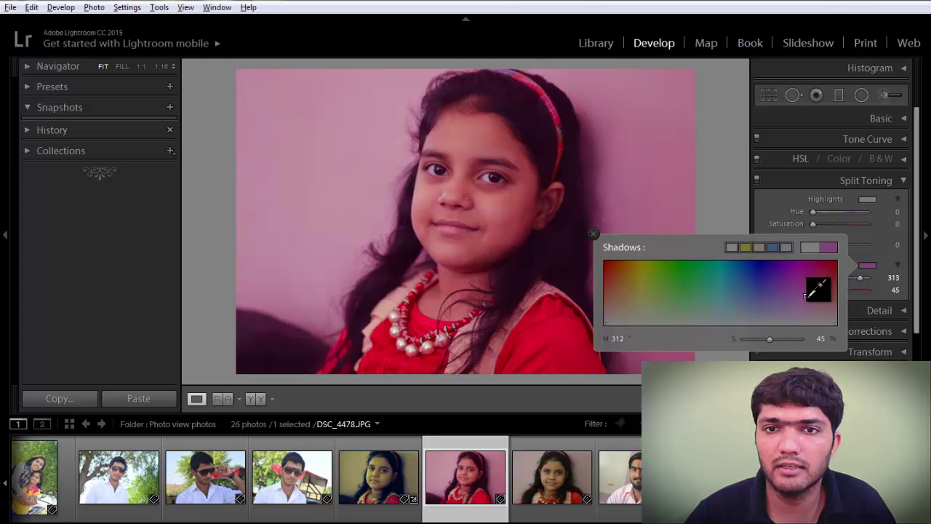
- Tint the portrait's highlights yellow at hue 57
click(853, 218)
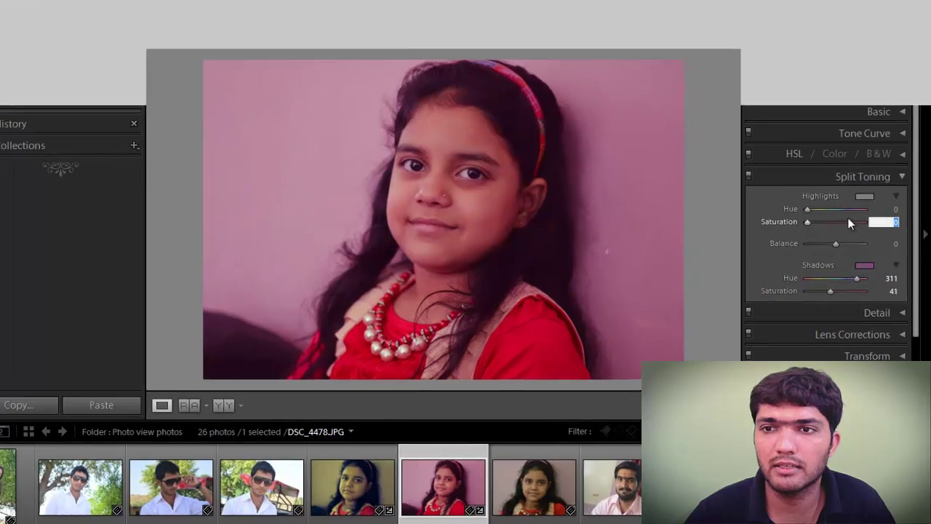
click(867, 198)
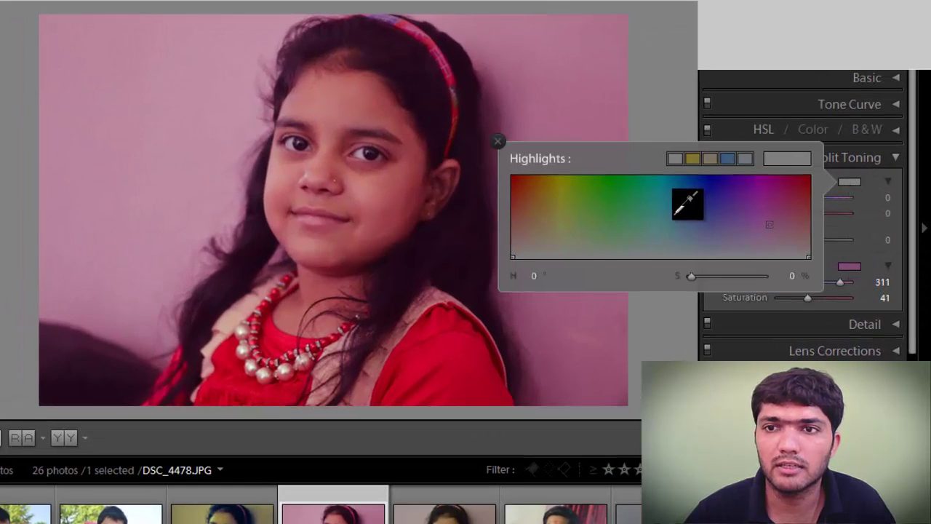
drag(680, 213, 549, 215)
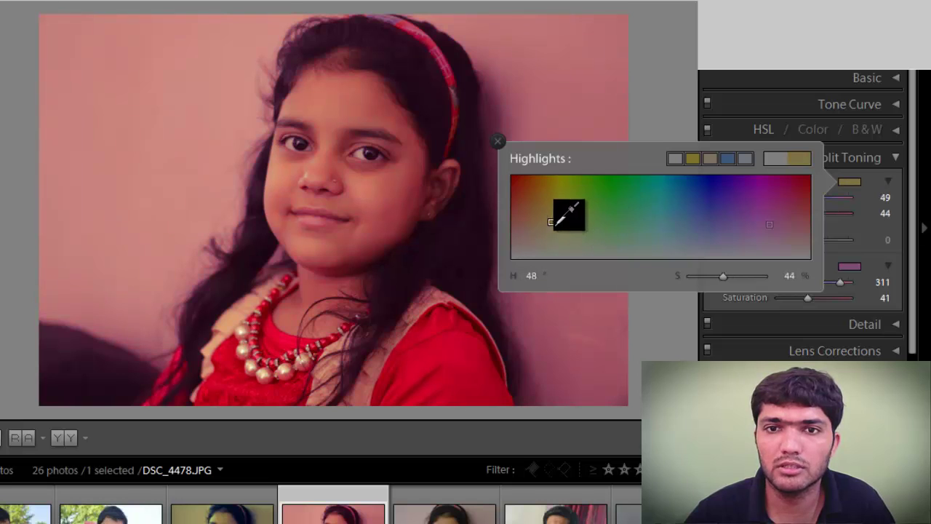
drag(553, 214, 559, 204)
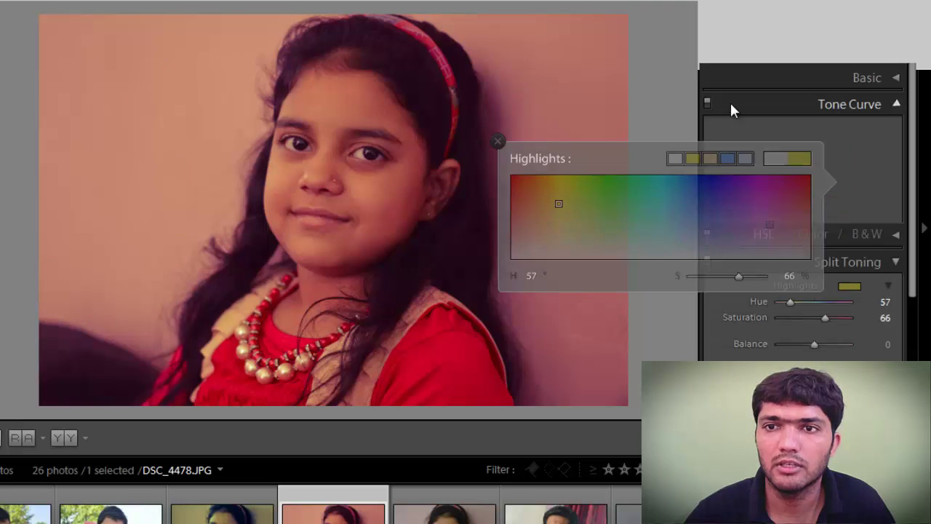
click(731, 103)
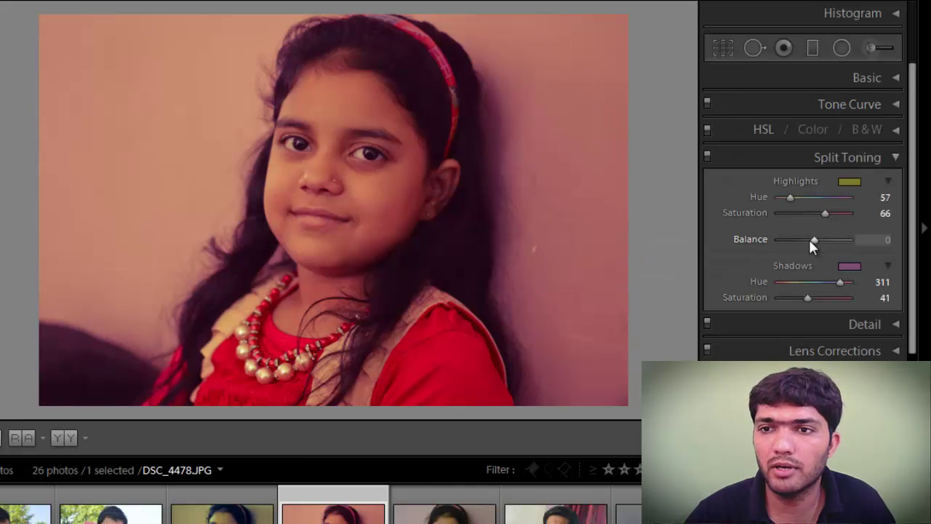
- Raise Highlights saturation to 80 and Shadows saturation to 57, with Balance at +31
mouse_move(814, 241)
mouse_down()
mouse_move(794, 240)
mouse_move(829, 242)
mouse_up()
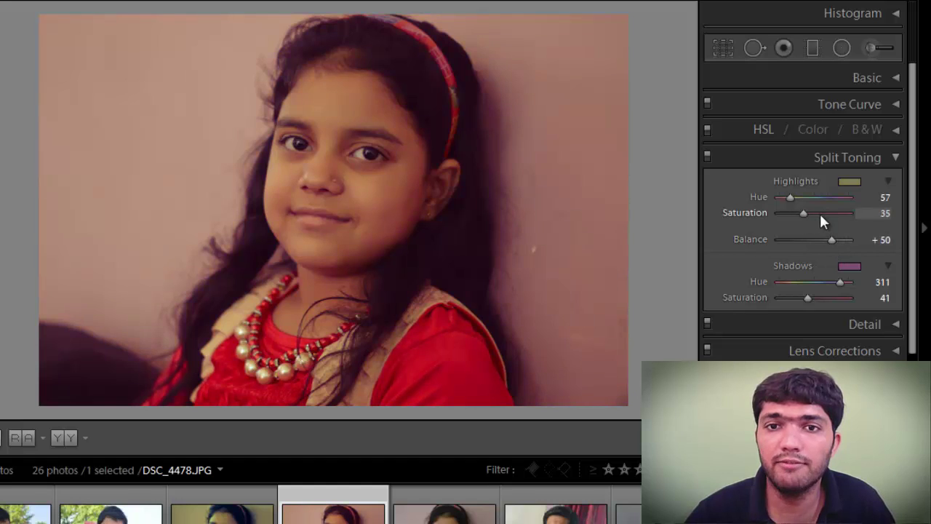
drag(820, 214, 835, 212)
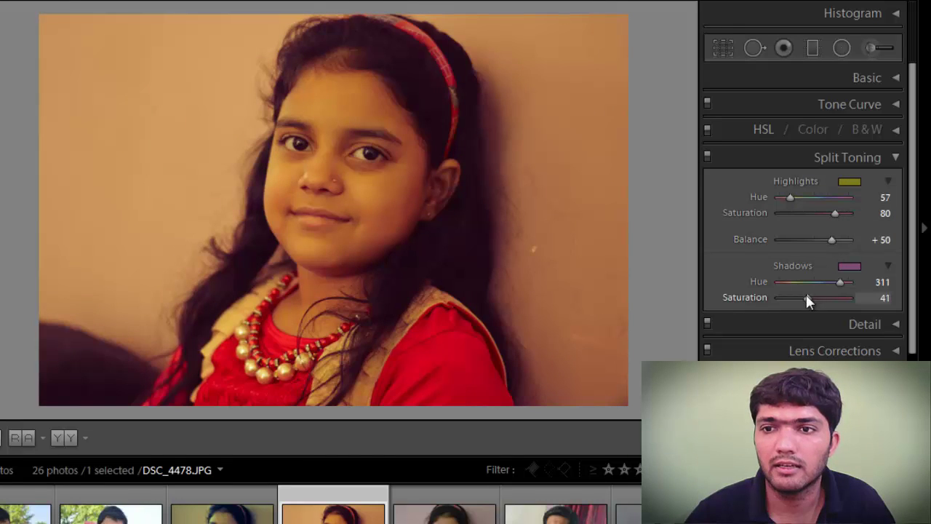
mouse_move(807, 300)
mouse_down()
mouse_move(829, 298)
mouse_move(819, 298)
mouse_up()
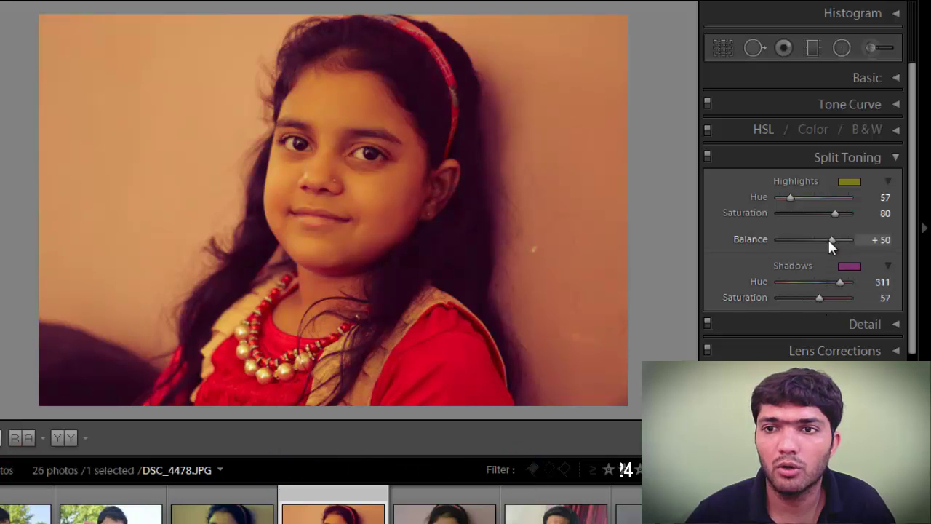
mouse_move(831, 240)
mouse_down()
mouse_move(794, 241)
mouse_move(845, 235)
mouse_move(826, 238)
mouse_up()
- Change the shadow tint to purple (hue 272), set Balance to +52, and open DSC_4477
click(849, 265)
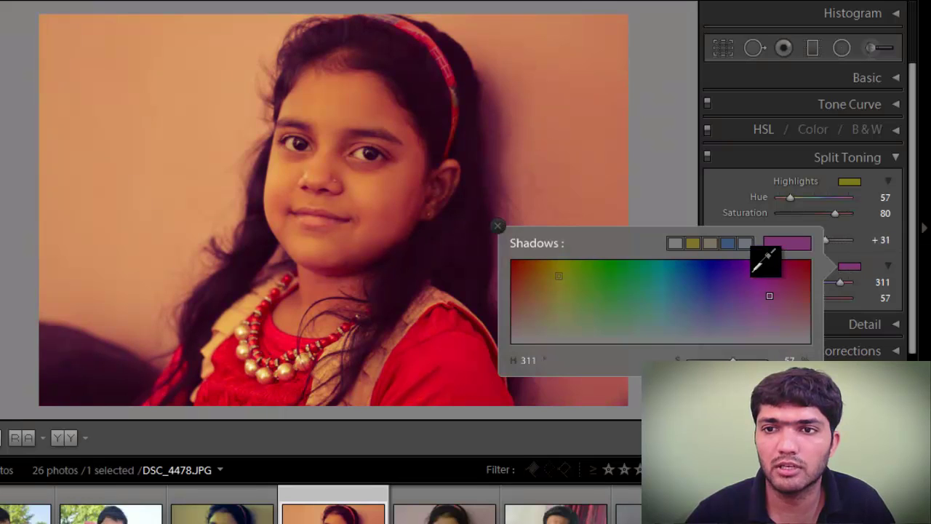
mouse_move(764, 256)
mouse_down()
mouse_move(809, 260)
mouse_move(697, 261)
mouse_move(687, 291)
mouse_move(709, 297)
mouse_move(717, 286)
mouse_move(651, 288)
mouse_move(612, 274)
mouse_move(580, 291)
mouse_move(525, 296)
mouse_move(709, 280)
mouse_move(739, 311)
mouse_move(789, 278)
mouse_move(797, 322)
mouse_move(700, 314)
mouse_move(721, 295)
mouse_move(737, 296)
mouse_up()
click(730, 179)
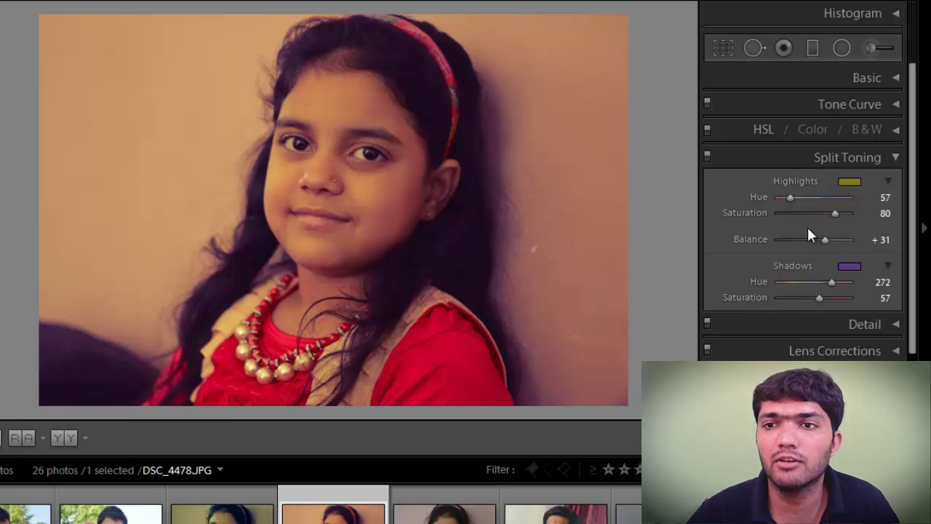
drag(825, 240, 803, 241)
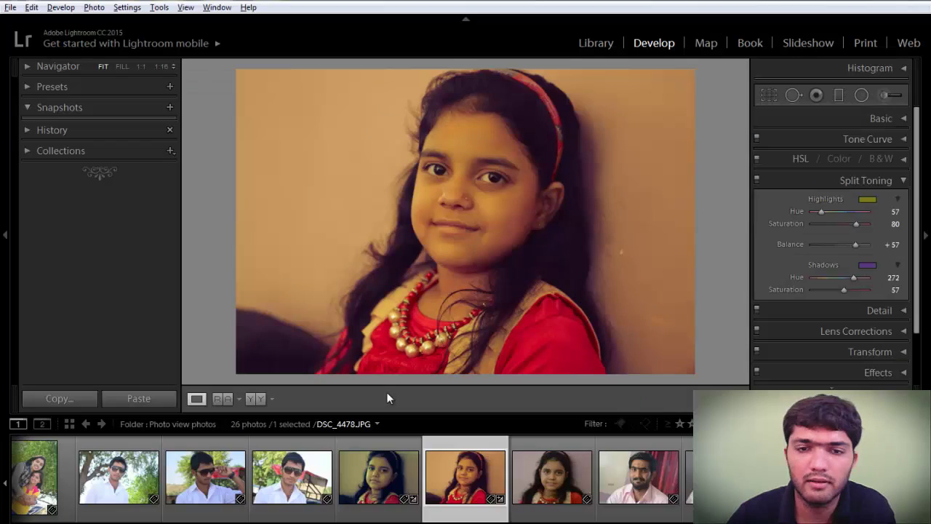
click(386, 473)
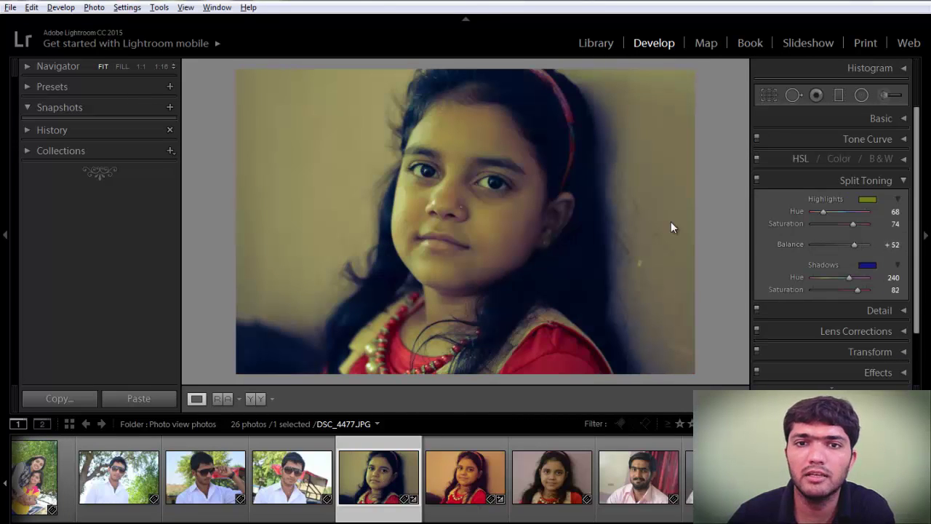
- Switch between DSC_4477 and DSC_4478, toggling Before/After views, ending on DSC_4478
click(431, 509)
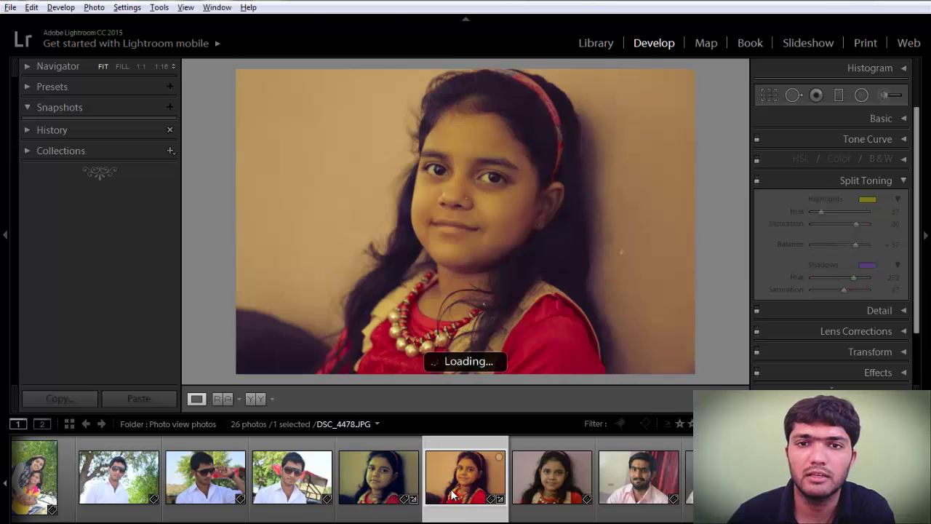
click(390, 486)
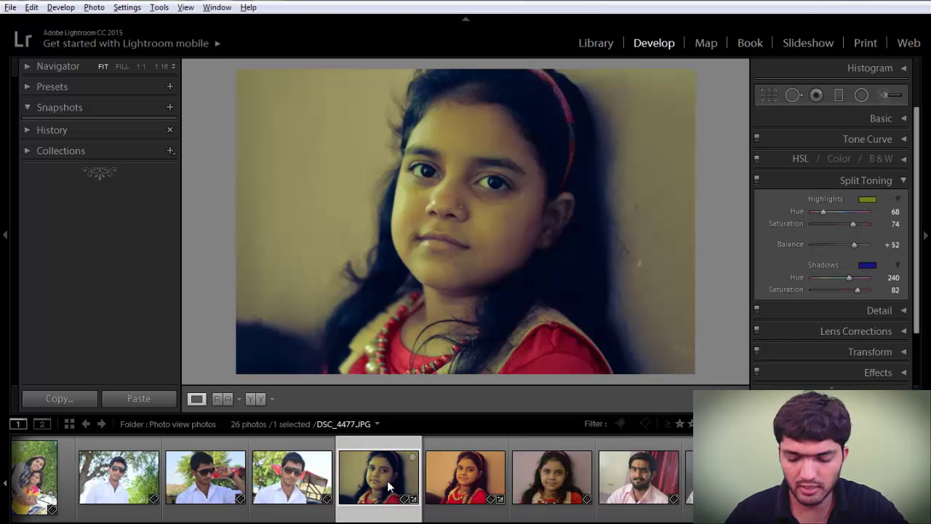
key(backslash)
key(backslash)
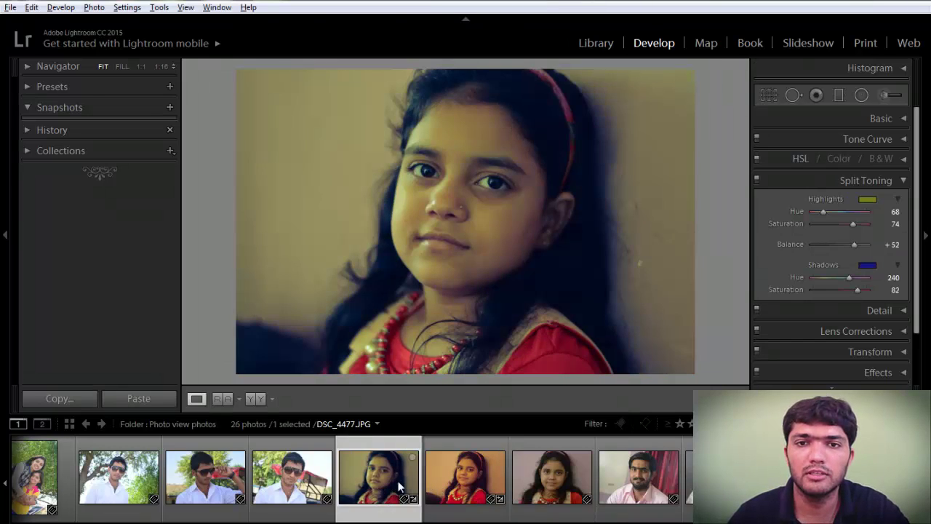
key(backslash)
key(backslash)
click(460, 492)
key(backslash)
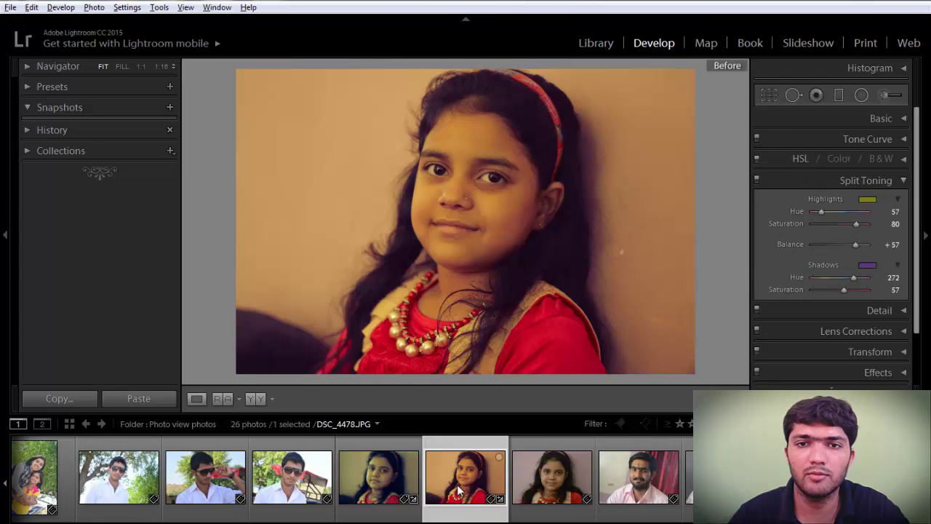
key(backslash)
key(backslash)
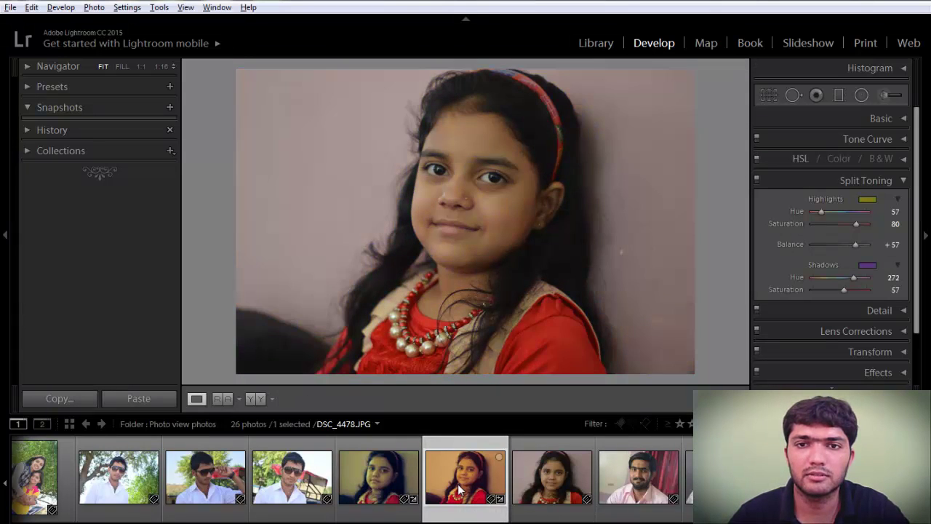
key(backslash)
key(backslash)
key(backslash)
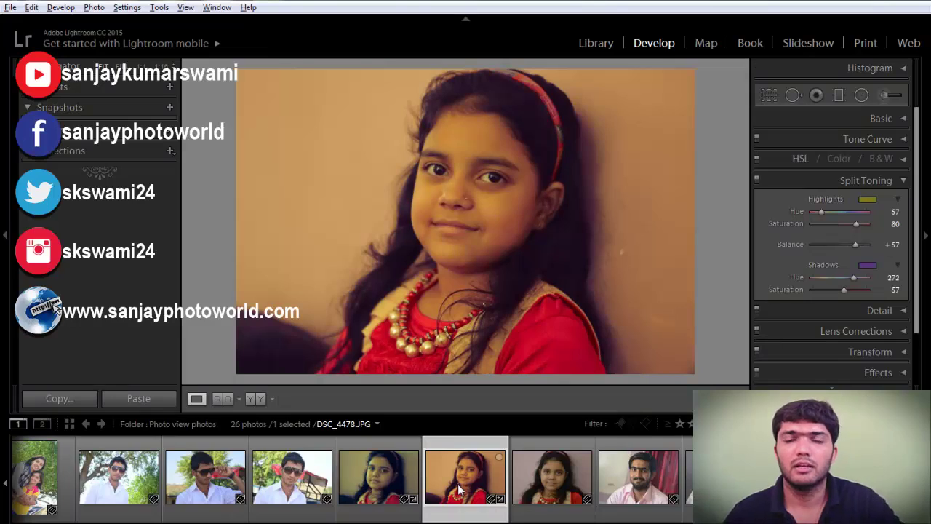